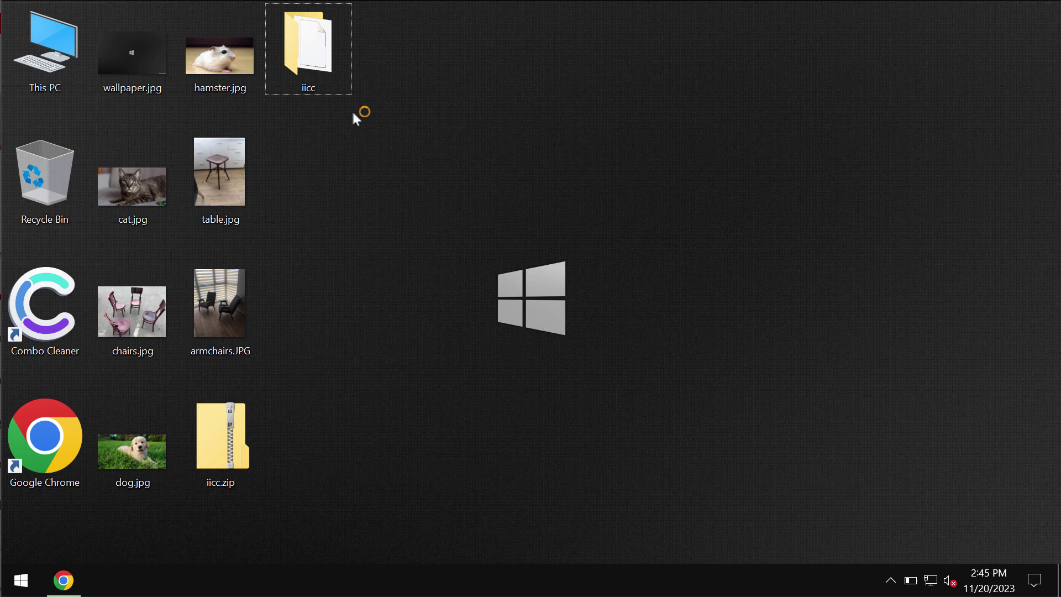
Preview table.jpg, wallpaper.jpg and chairs.jpg in Photo Viewer, closing each afterward
double_click(232, 142)
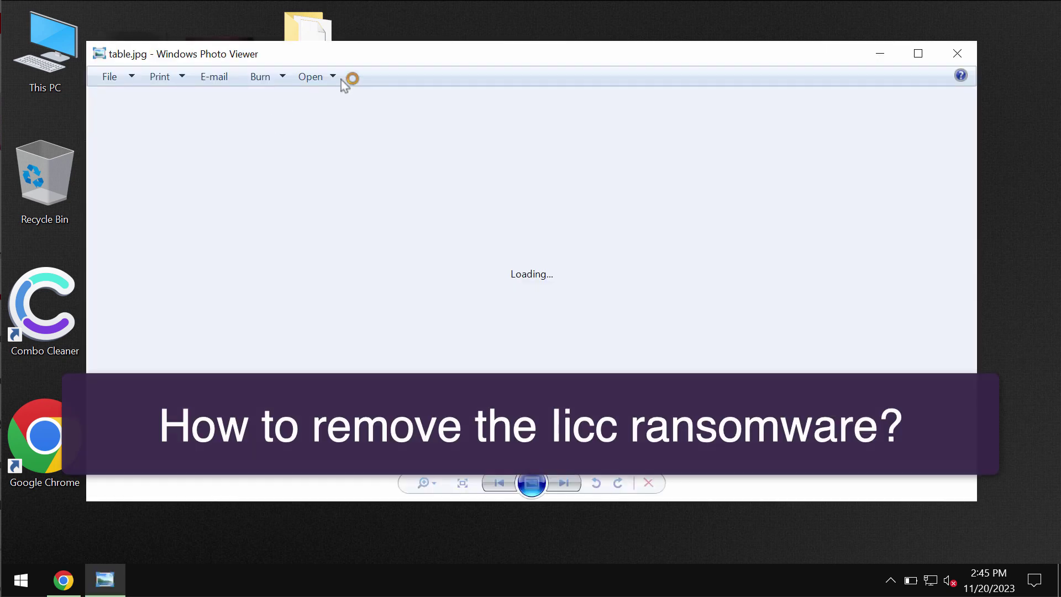
left_click(957, 53)
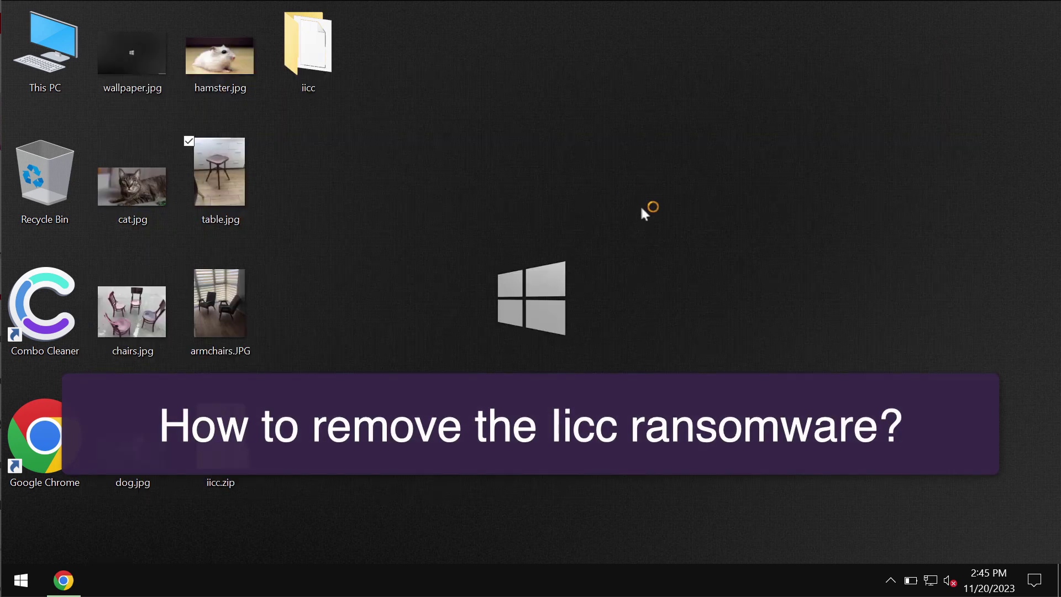
double_click(110, 59)
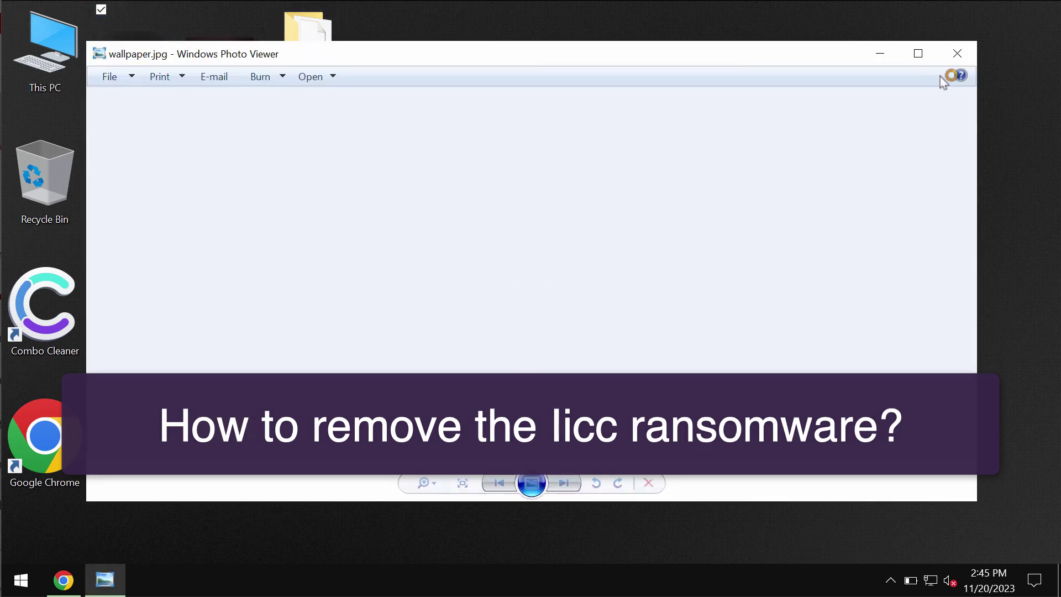
left_click(957, 53)
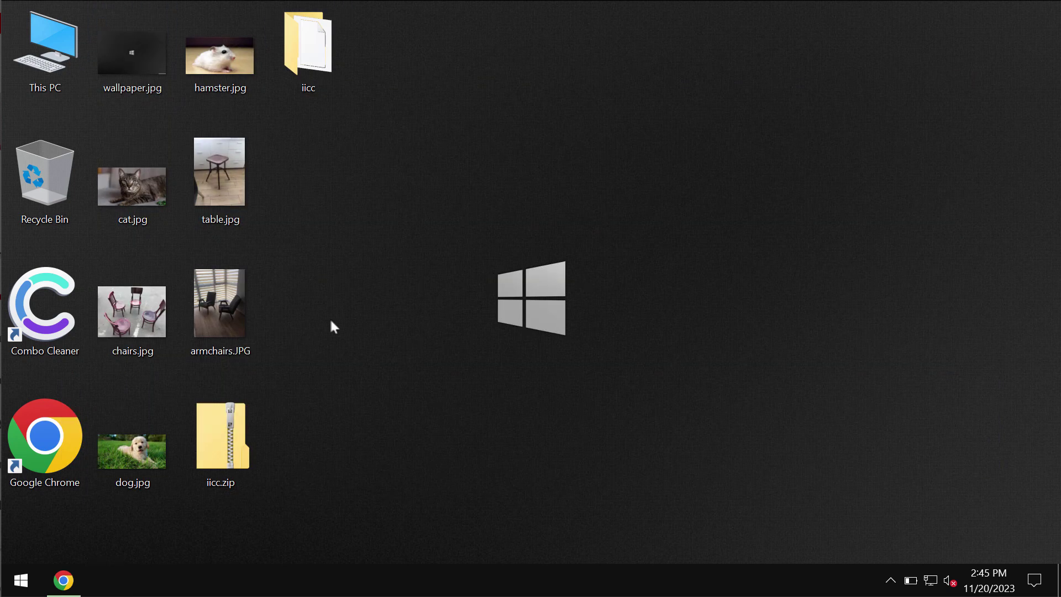
double_click(168, 331)
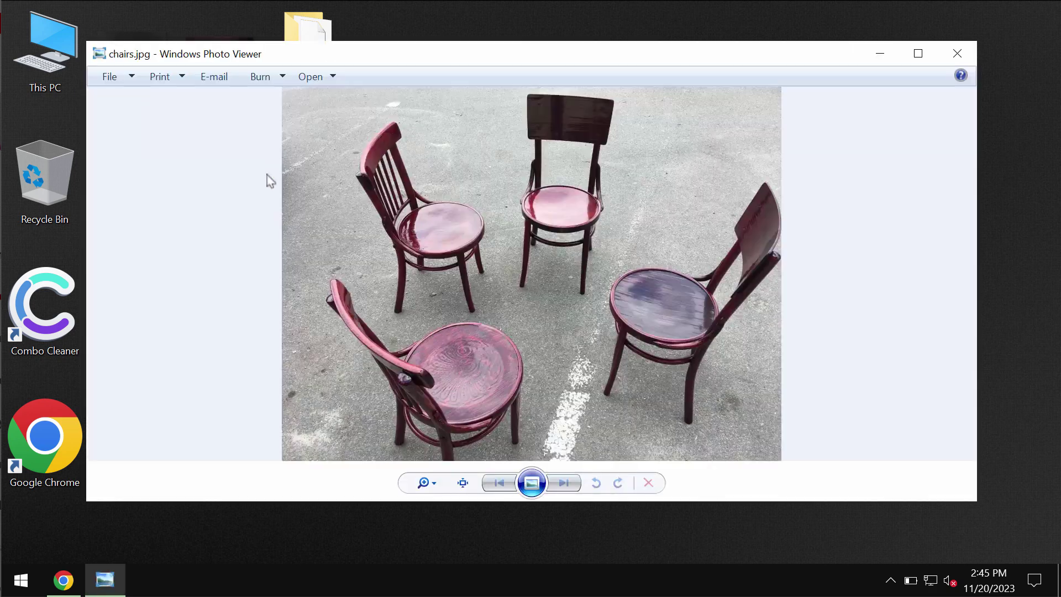
left_click(961, 53)
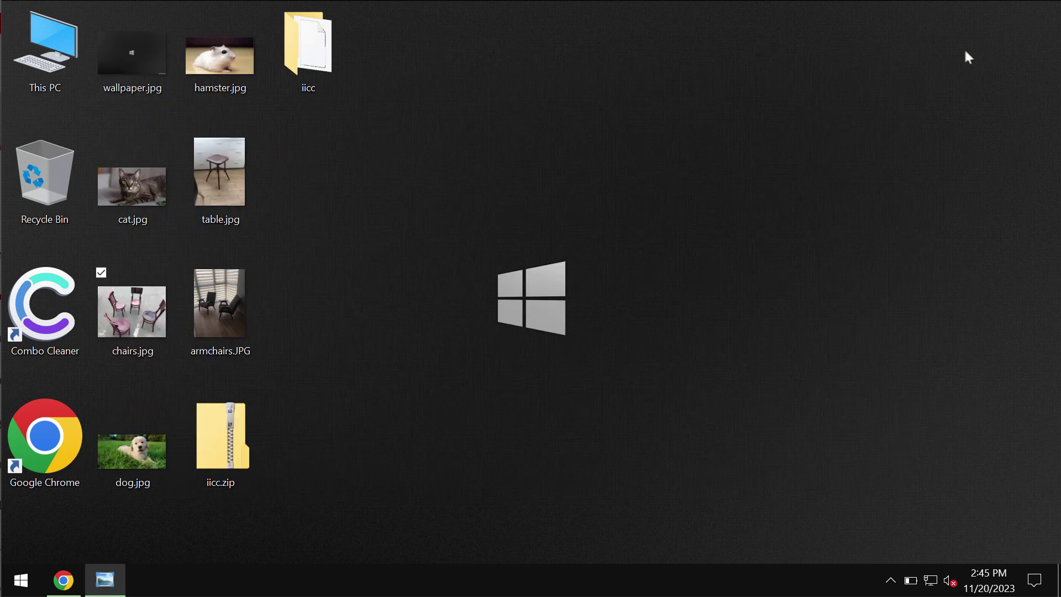
left_click(564, 218)
Preview cat.jpg and dog.jpg in Photo Viewer, closing each afterward
double_click(145, 202)
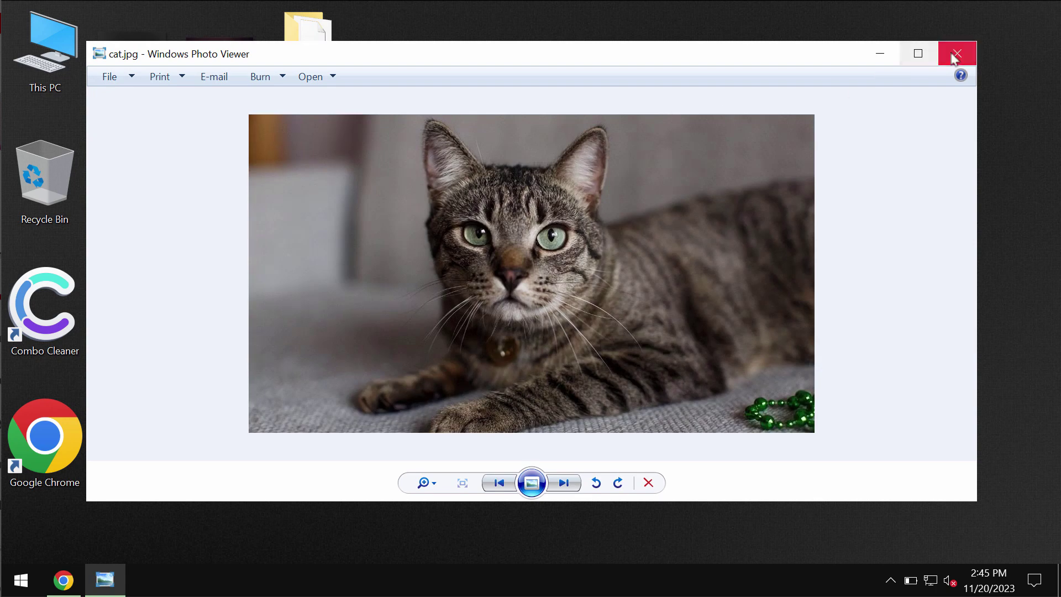
left_click(954, 58)
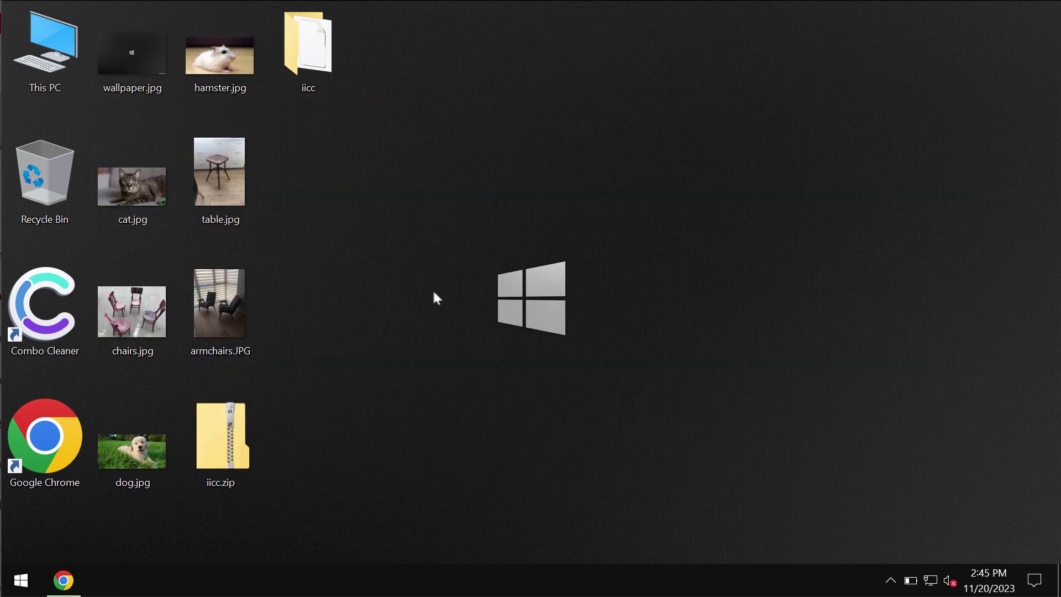
left_click(122, 478)
double_click(121, 478)
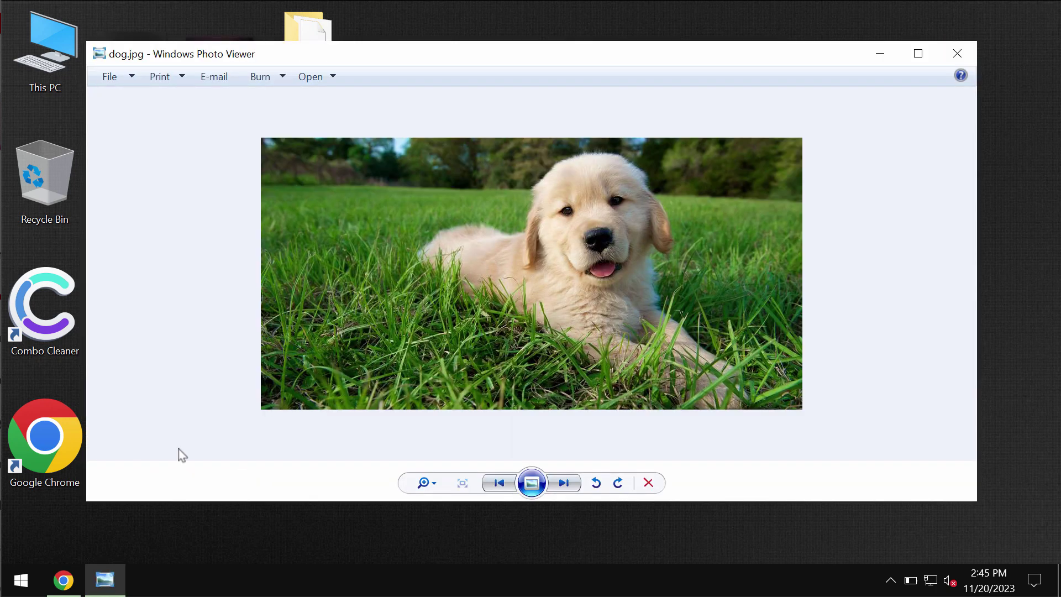
left_click(955, 53)
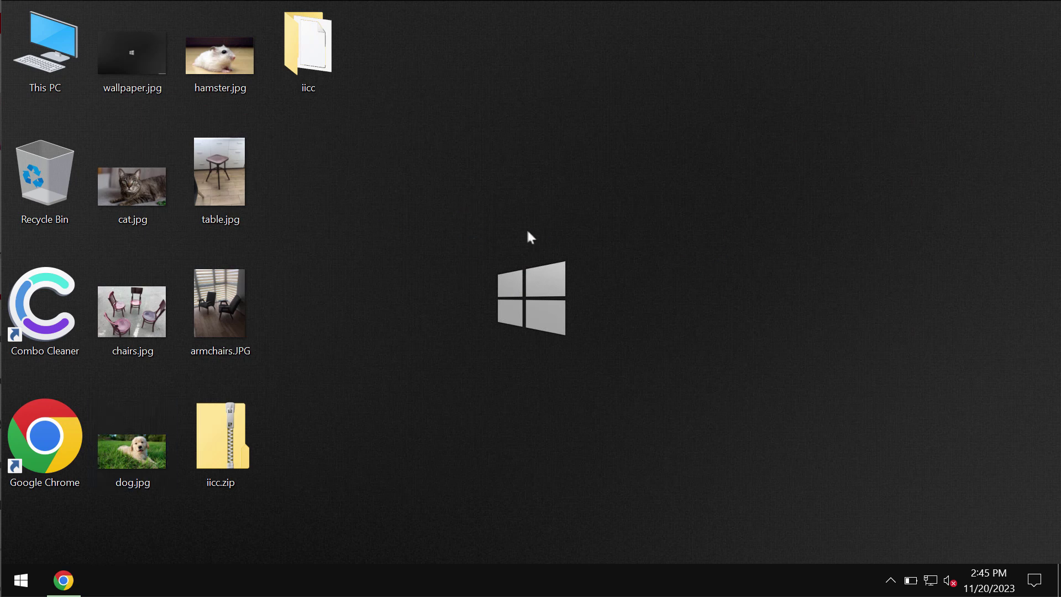
left_click_drag(460, 217, 698, 352)
left_click_drag(415, 214, 685, 424)
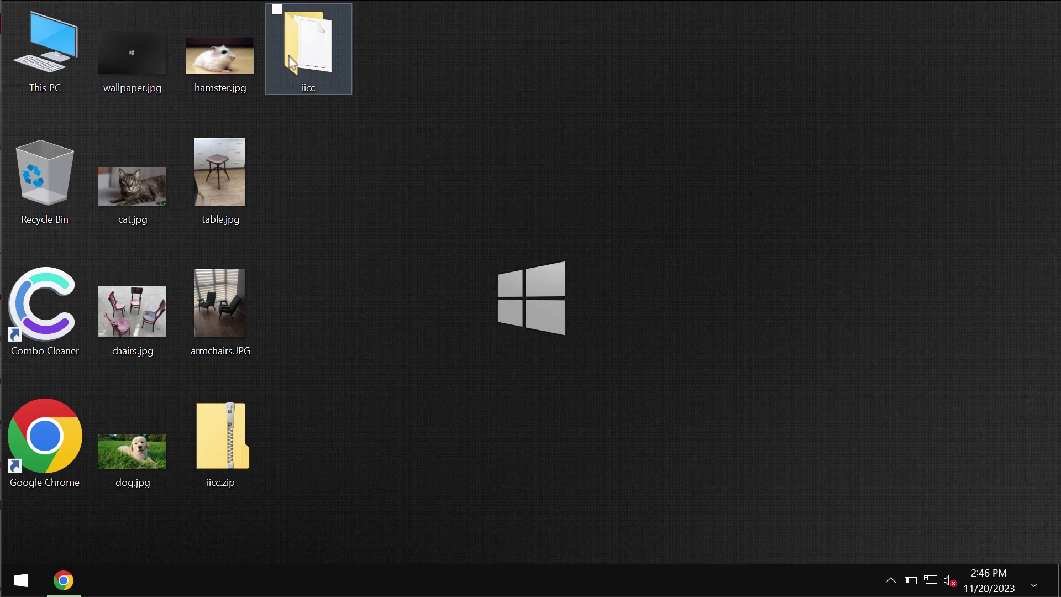
Run the single application inside the iicc folder
left_click(317, 69)
double_click(317, 69)
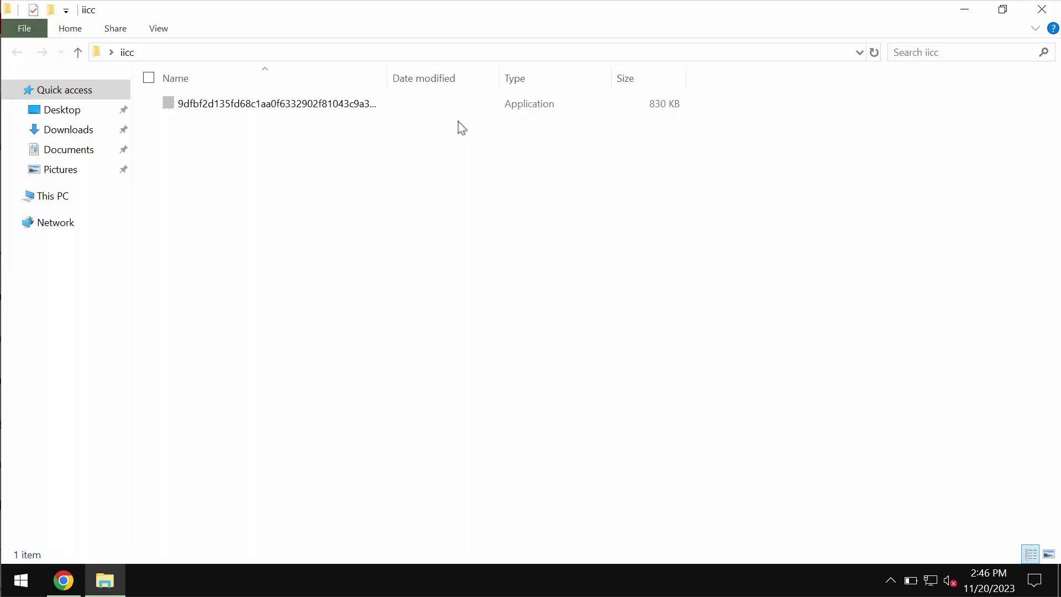
double_click(356, 105)
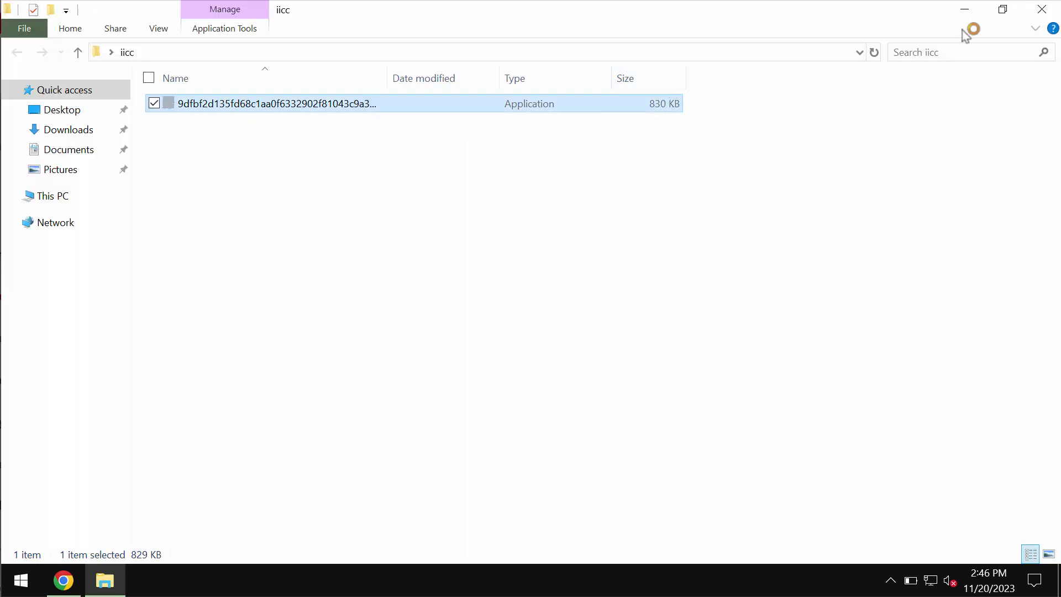
Close File Explorer and sign out of Windows from the Start right-click menu
left_click(1041, 10)
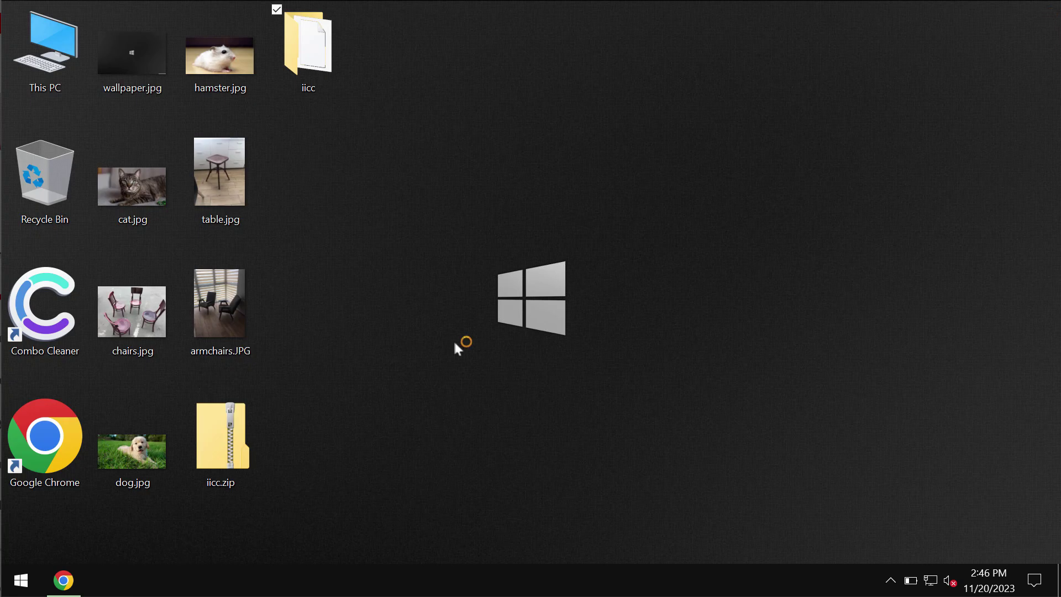
right_click(21, 580)
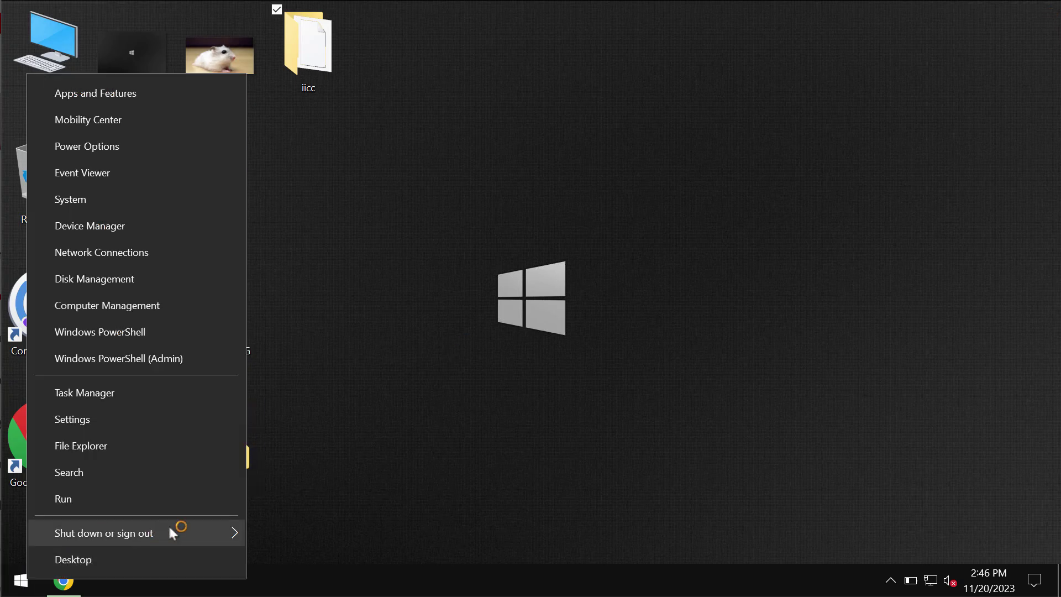
left_click(322, 448)
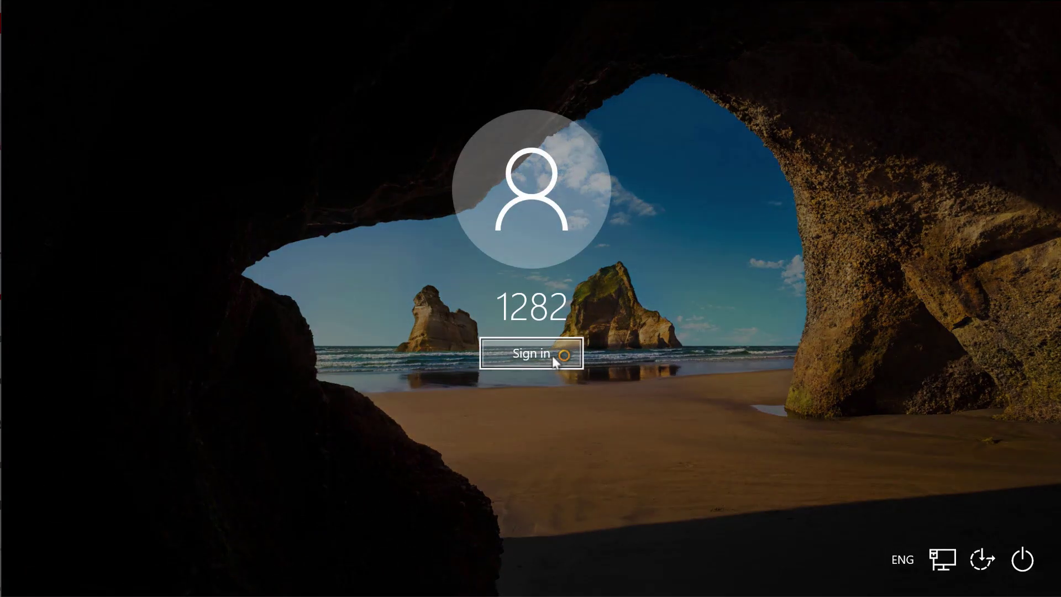
Sign in from the lock screen and wait for the desktop to load
left_click(513, 354)
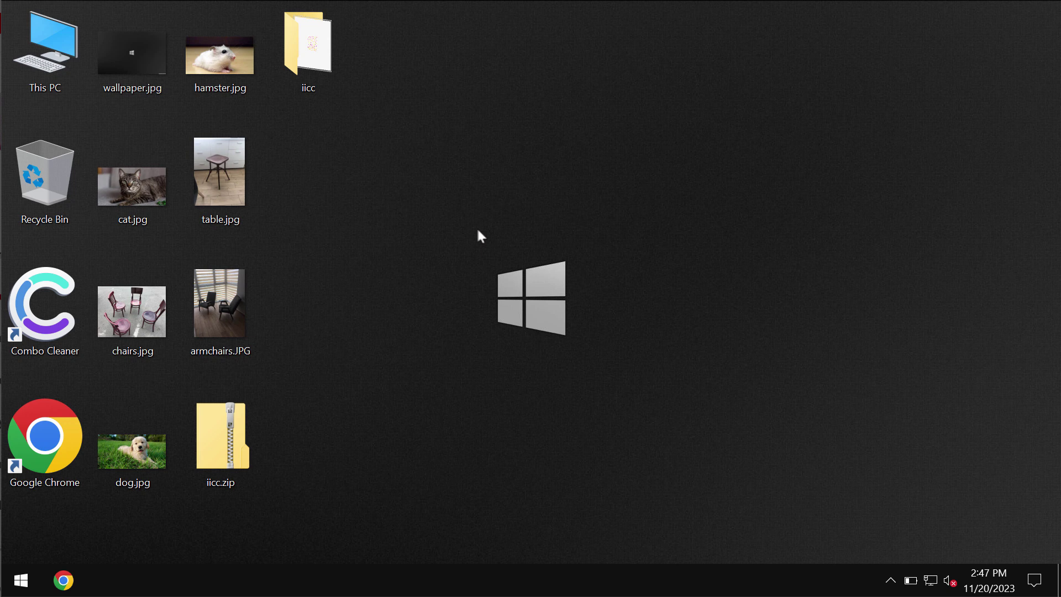
Try opening hamster.jpg.iicc, dismiss the can't-open error, then launch Google Chrome
left_click(224, 72)
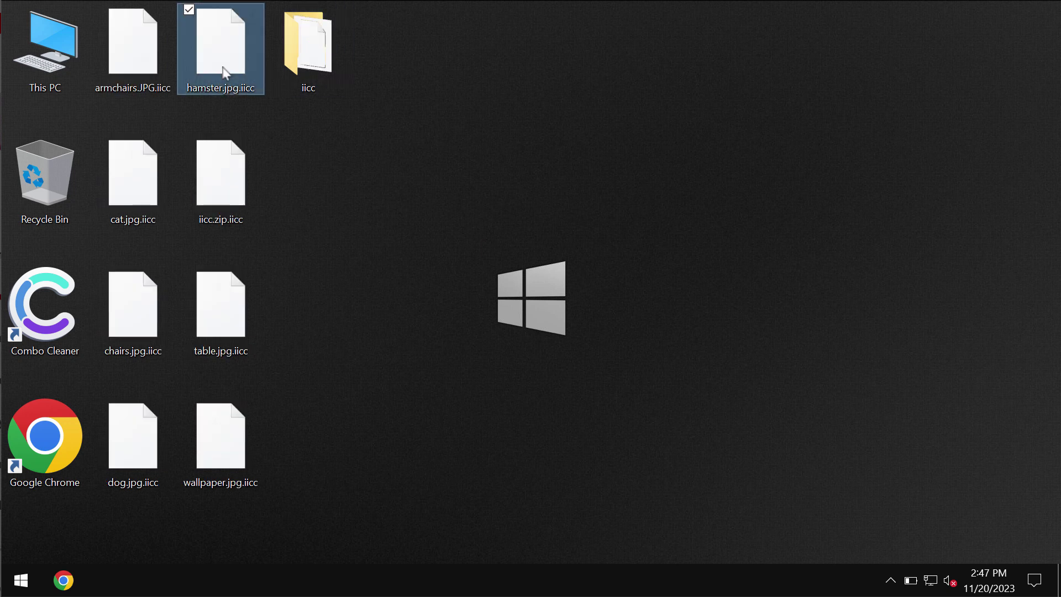
double_click(224, 72)
left_click(489, 109)
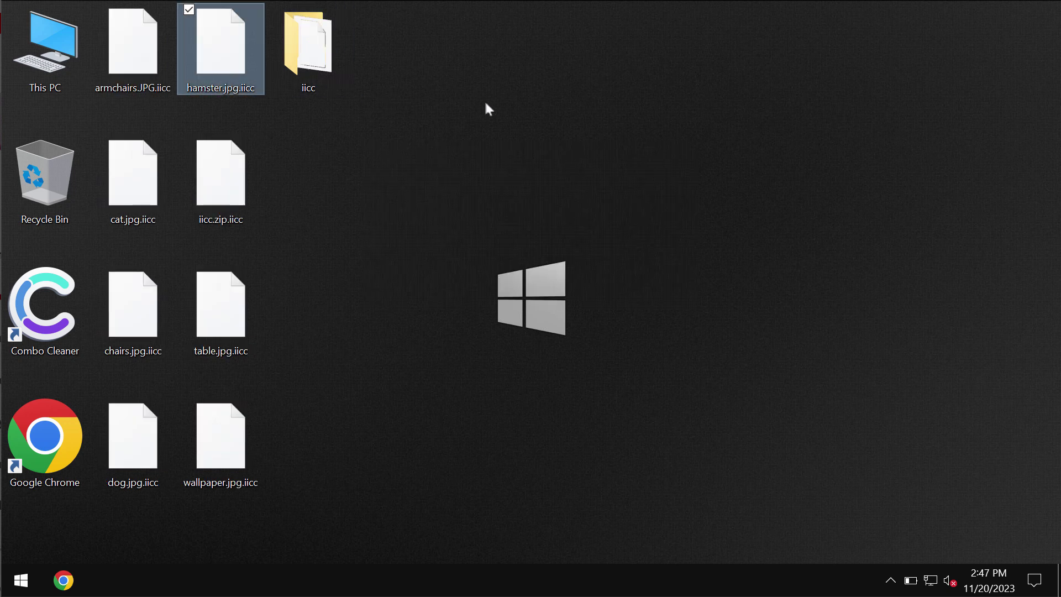
double_click(35, 431)
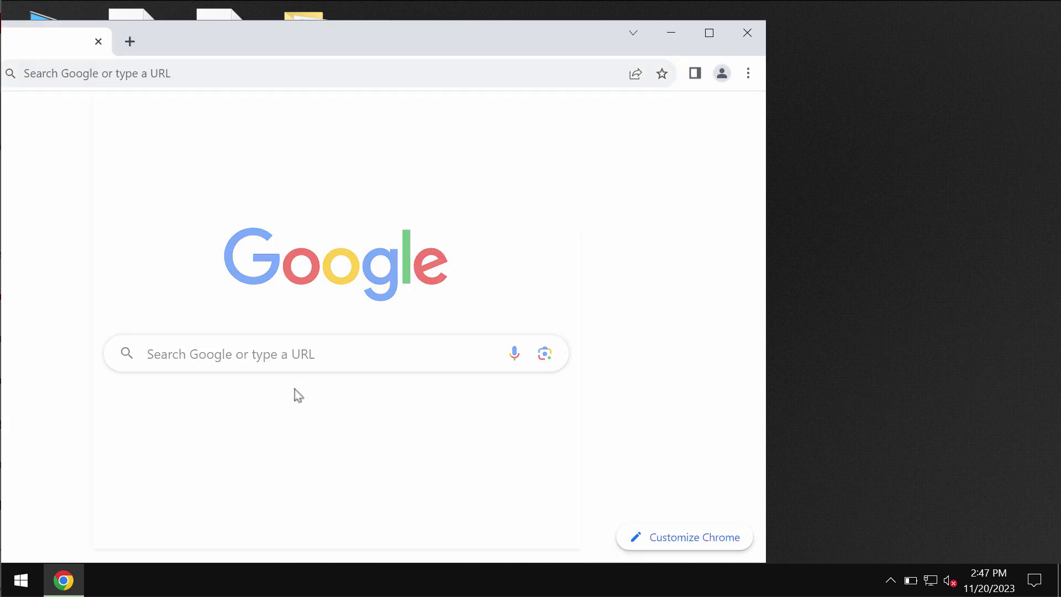
Dismiss the ad-privacy notice, load combocleaner.com from its shortcut tile, then minimize Chrome
left_click(348, 531)
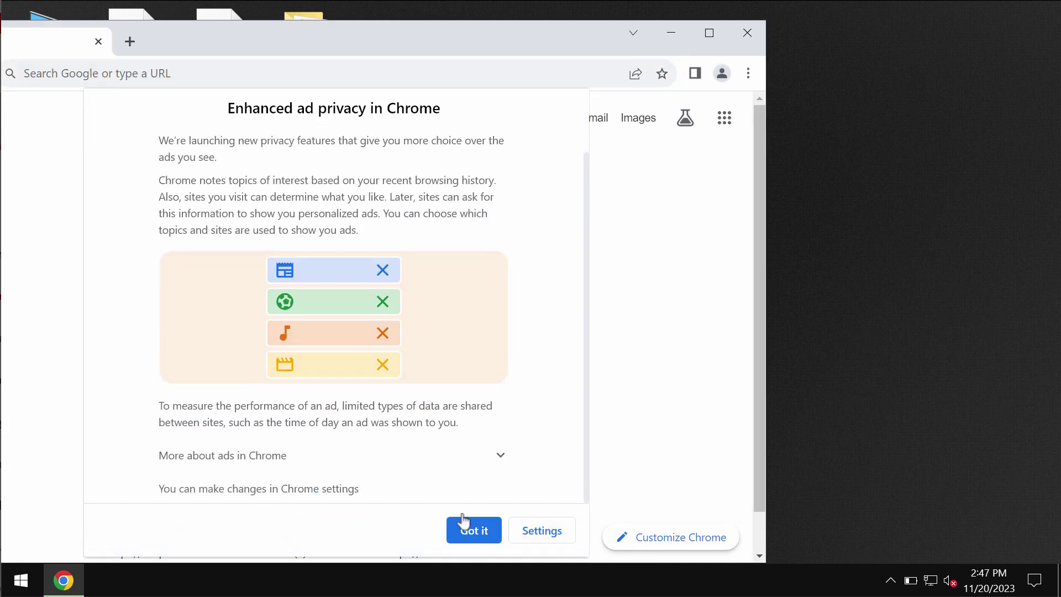
left_click(469, 530)
left_click(165, 436)
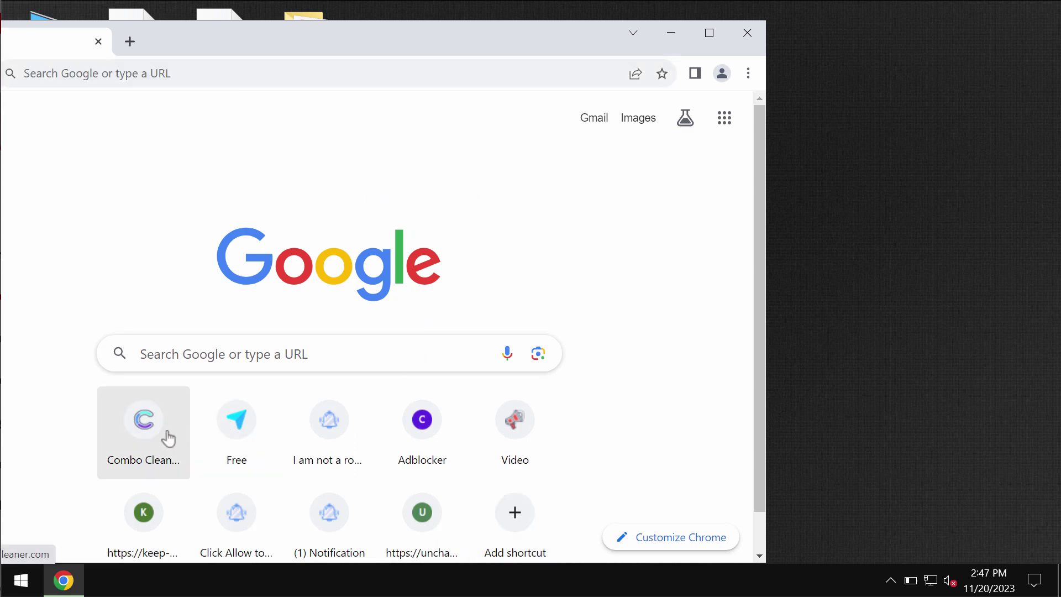
left_click(710, 32)
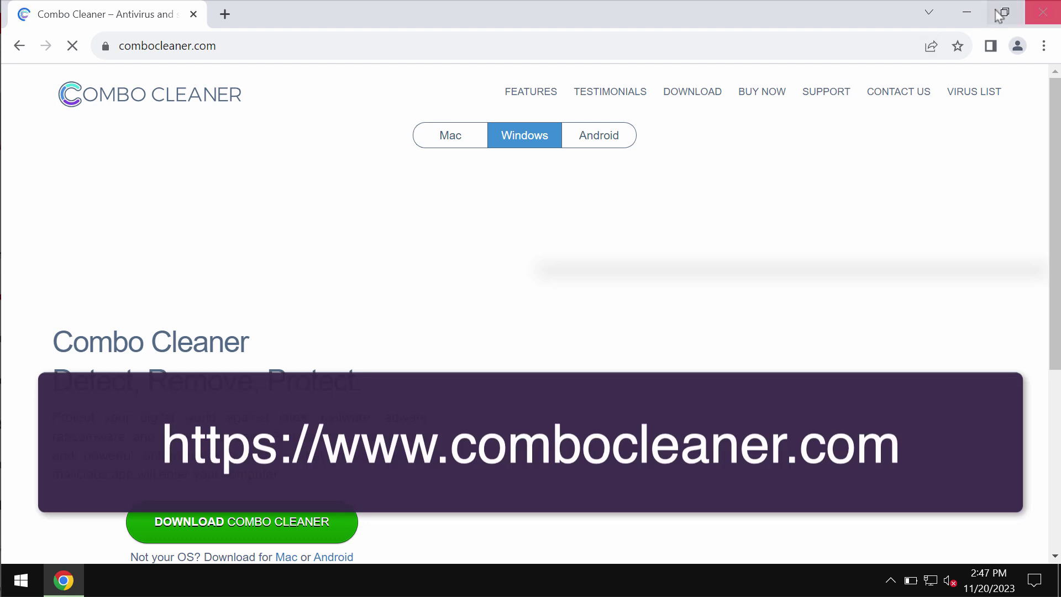
left_click(976, 22)
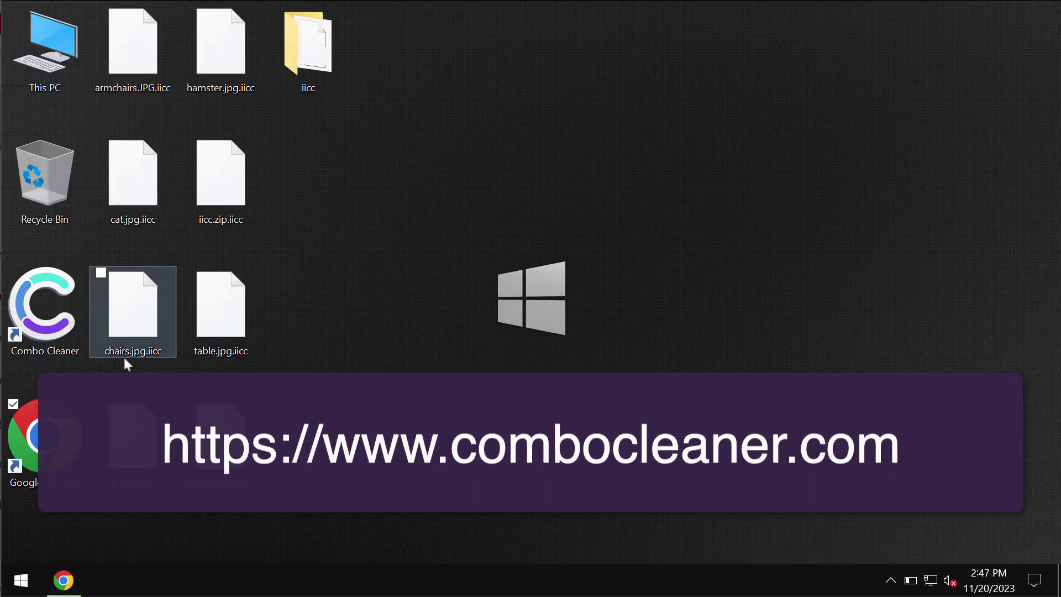
Launch Combo Cleaner and start a Quick Scan with the Anti-Malware Scanner
double_click(41, 344)
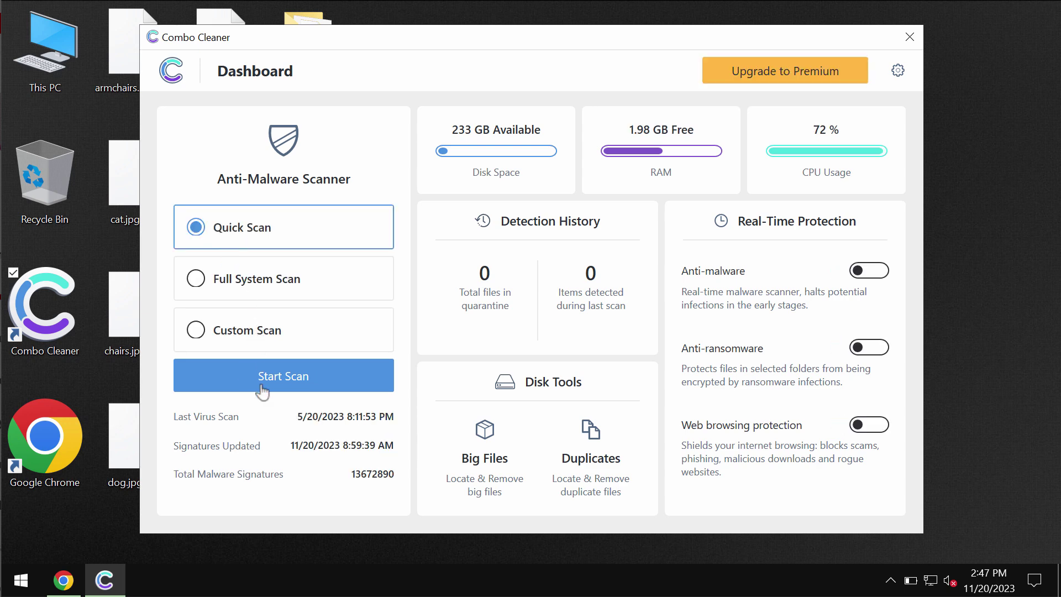
left_click(263, 389)
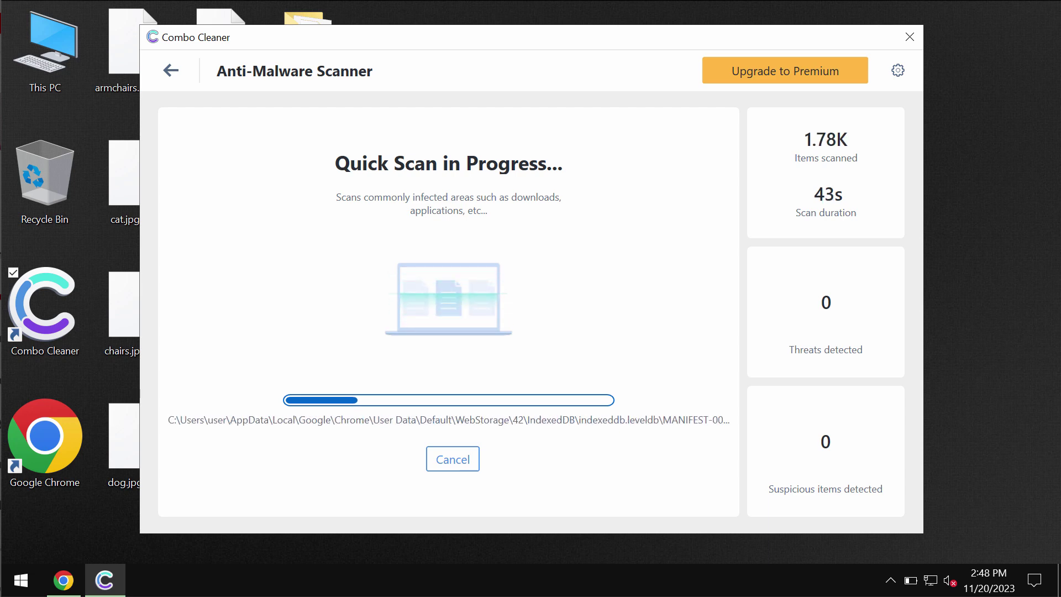
left_click(823, 80)
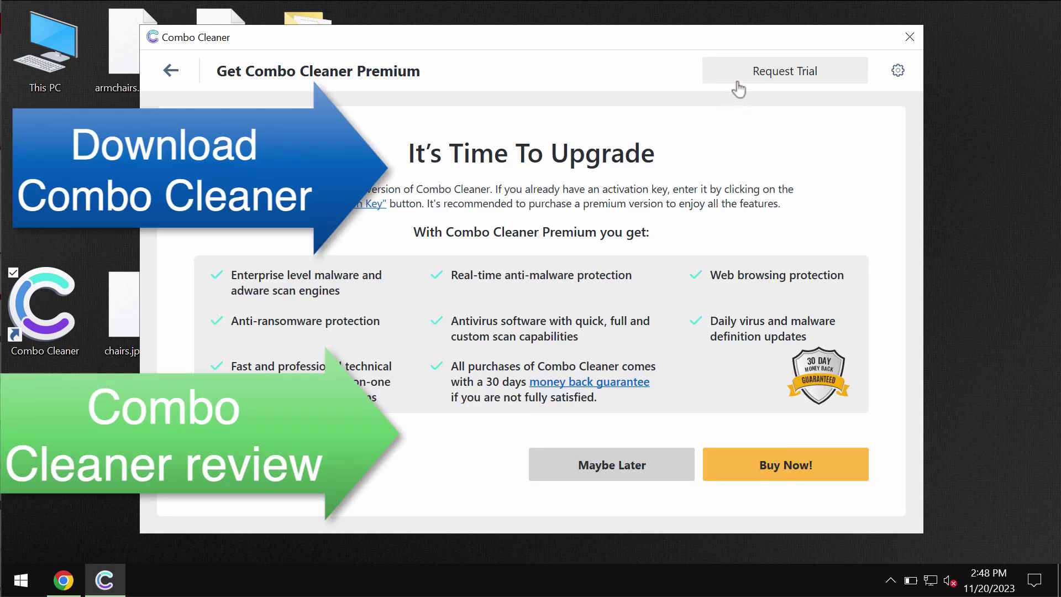